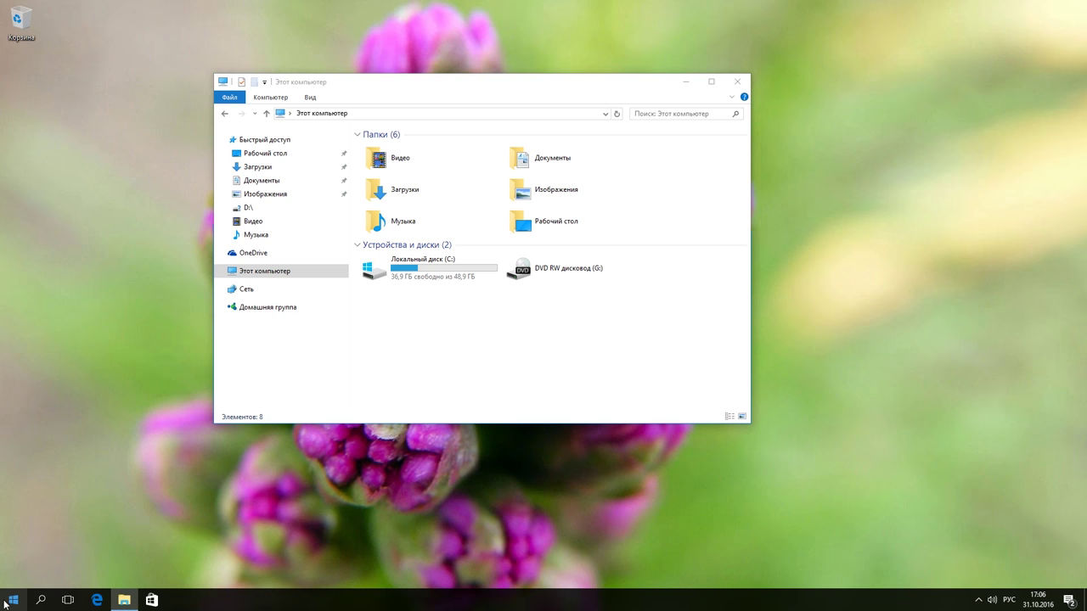
Open Disk Management, dismiss the disk initialization prompt and maximize the window.
{"action": "right_click", "coordinate": [8, 600]}
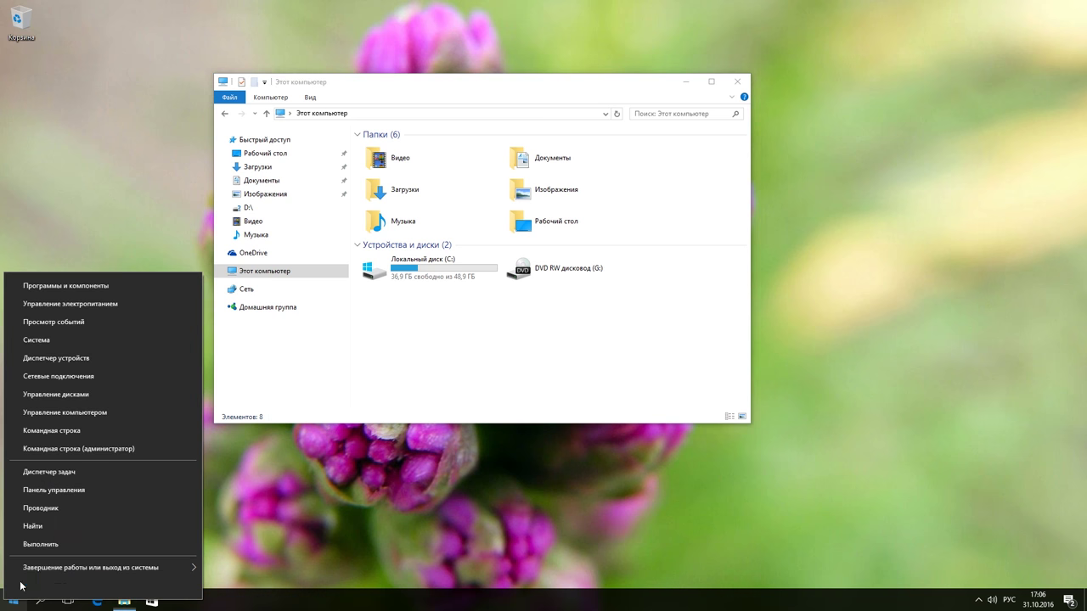
{"action": "left_click", "coordinate": [71, 396]}
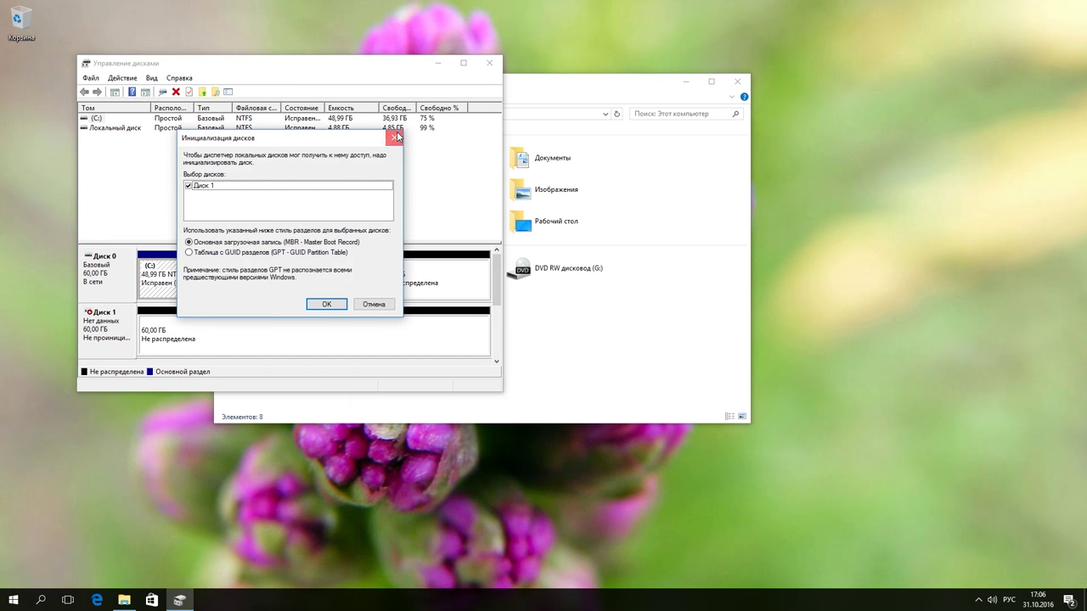
{"action": "left_click", "coordinate": [396, 136]}
{"action": "left_click", "coordinate": [464, 63]}
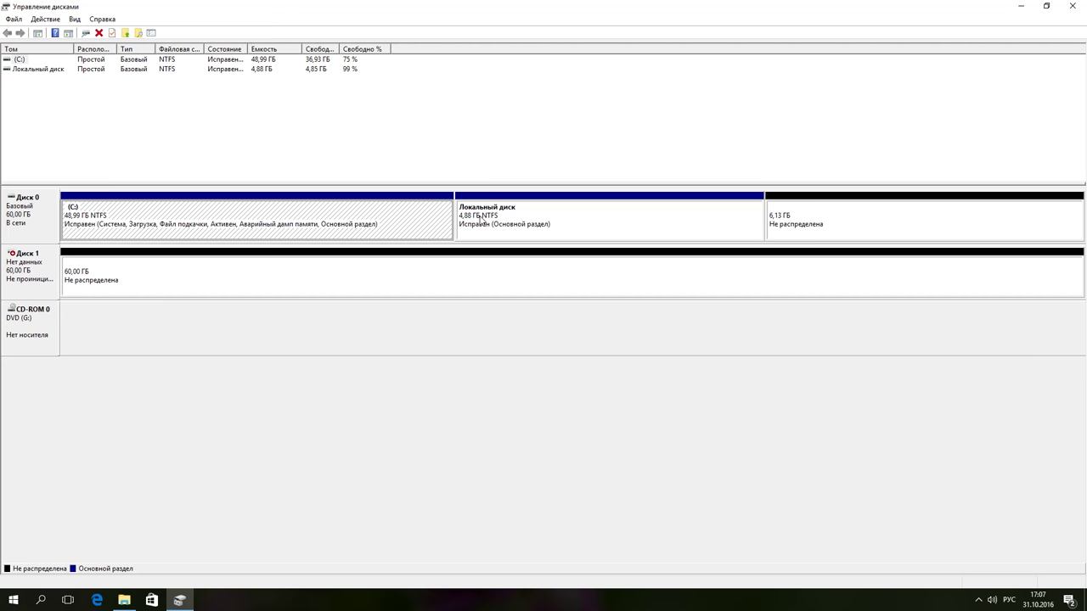
Assign drive letter D to the 4.88 GB volume on Disk 0, then check the drive in File Explorer and return to Disk Management.
{"action": "right_click", "coordinate": [480, 219]}
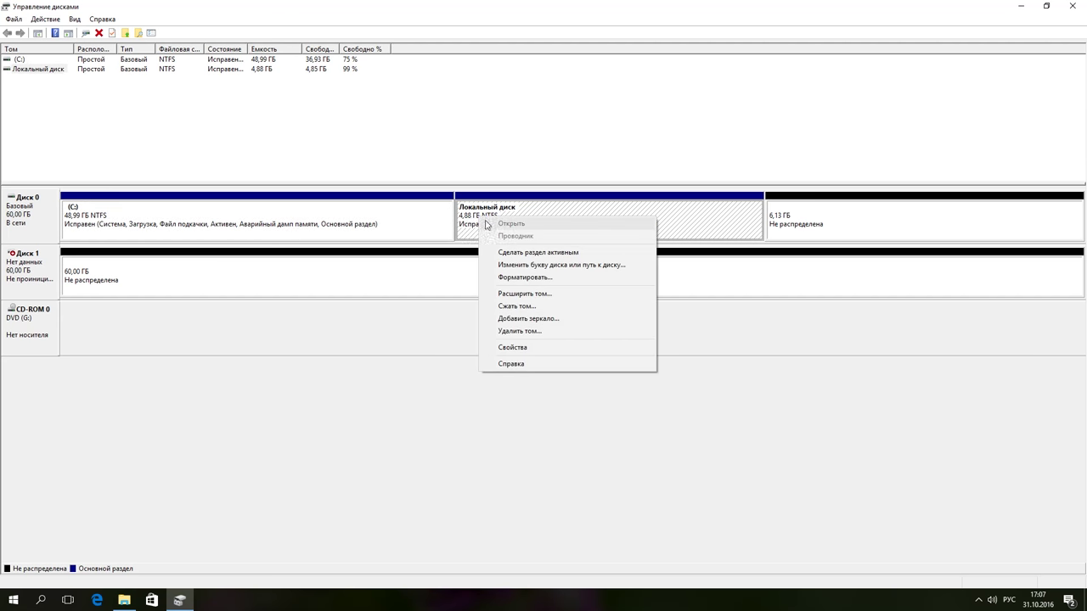
{"action": "left_click", "coordinate": [516, 269]}
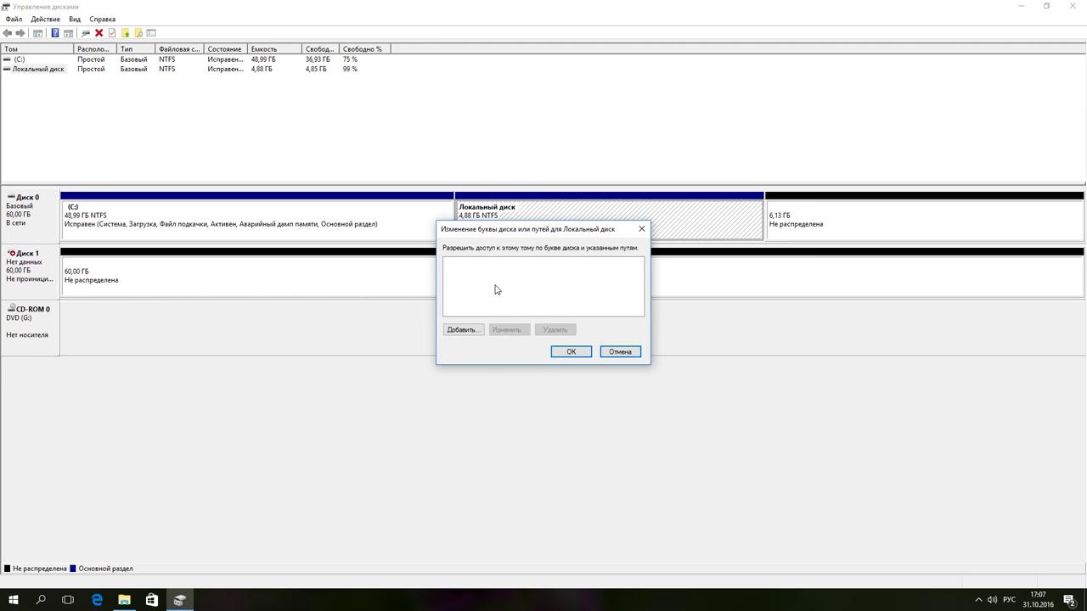
{"action": "left_click", "coordinate": [463, 330]}
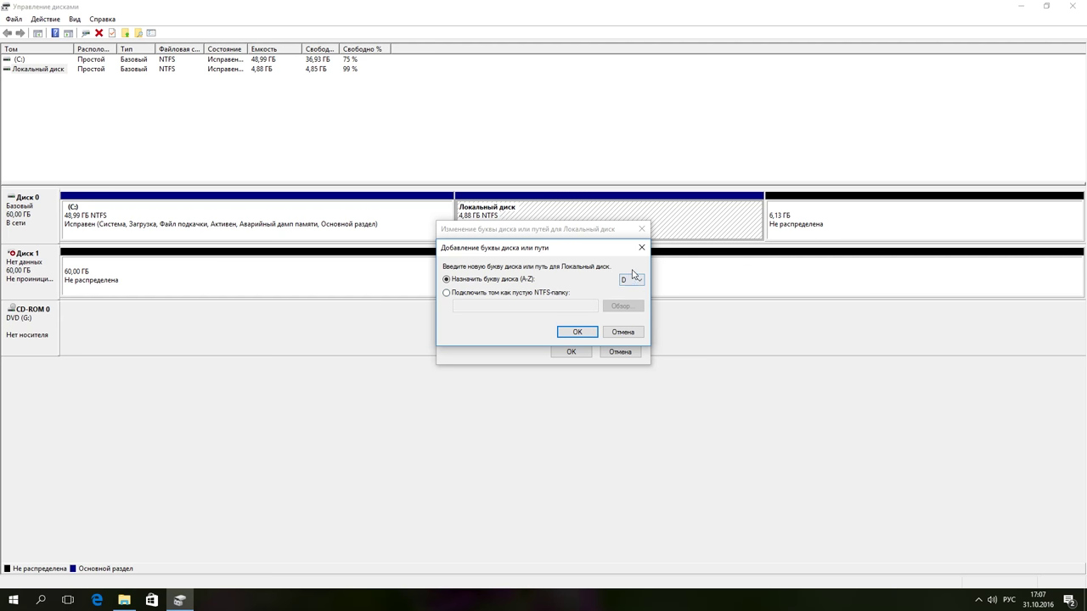
{"action": "left_click", "coordinate": [580, 332]}
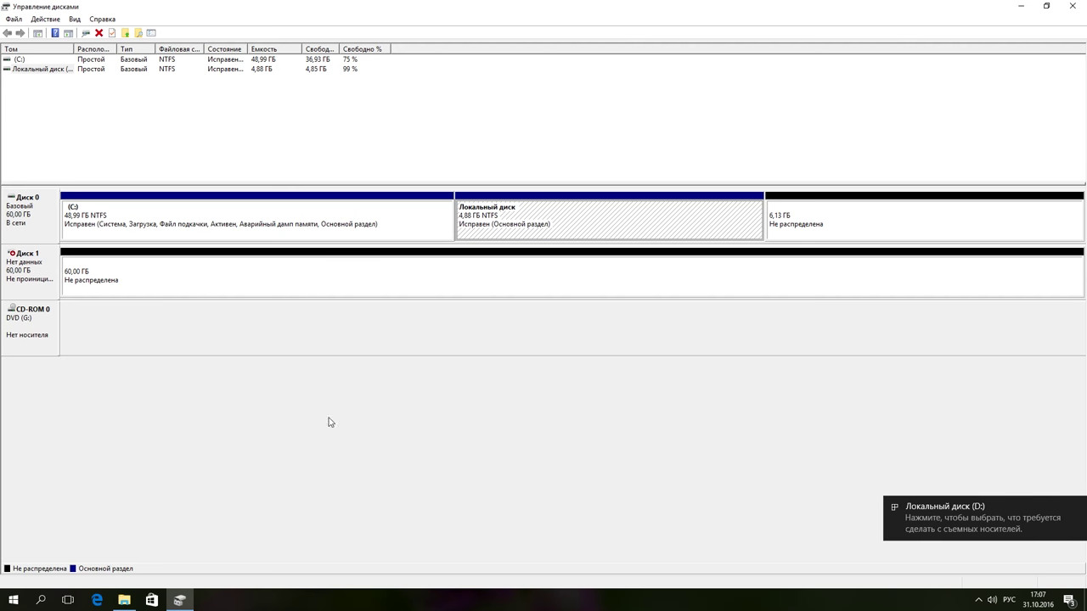
{"action": "left_click", "coordinate": [124, 601]}
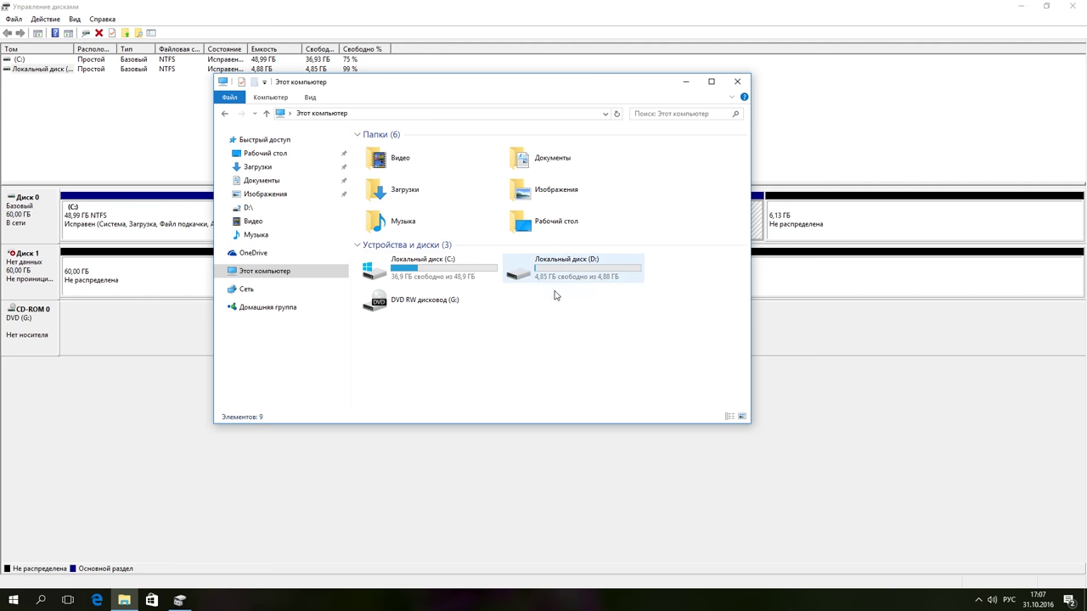
{"action": "left_click", "coordinate": [856, 161]}
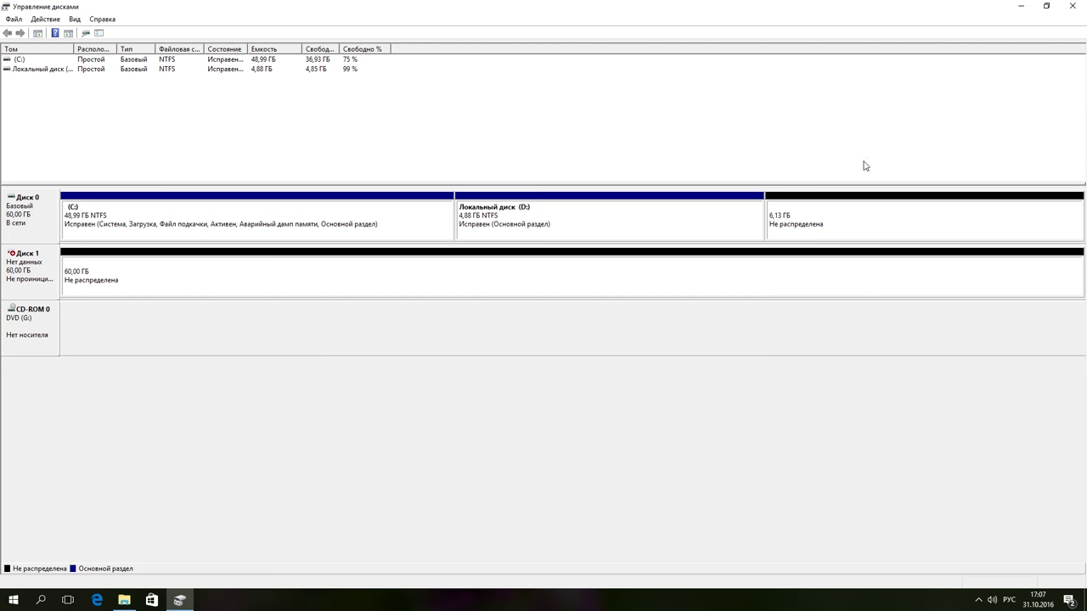
Create a 6274 MB quick-formatted NTFS simple volume E in Disk 0's unallocated space, and check it in File Explorer before returning.
{"action": "right_click", "coordinate": [823, 229]}
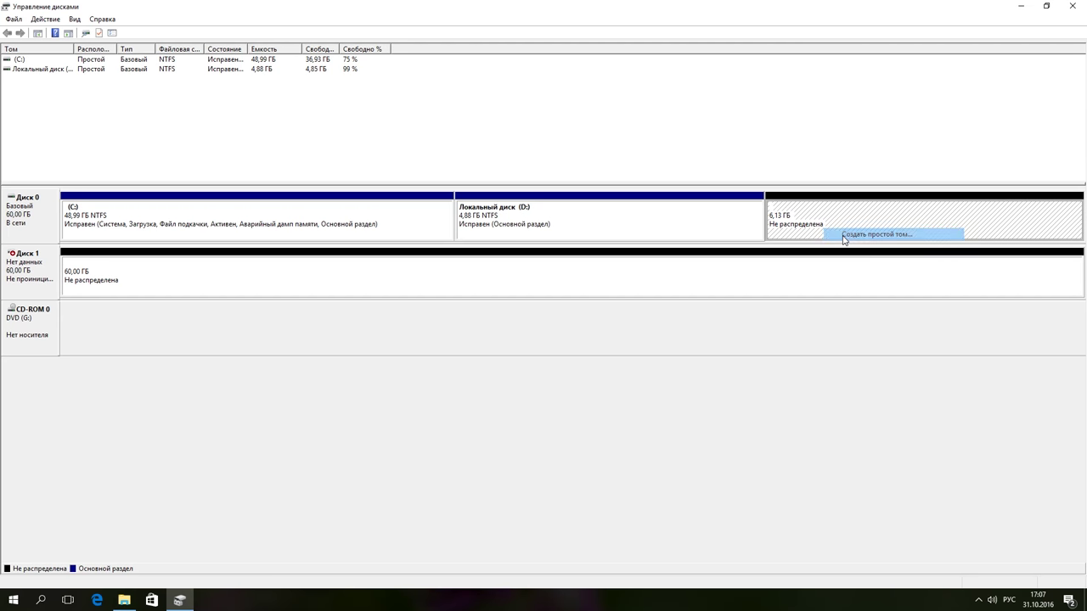
{"action": "left_click", "coordinate": [844, 236]}
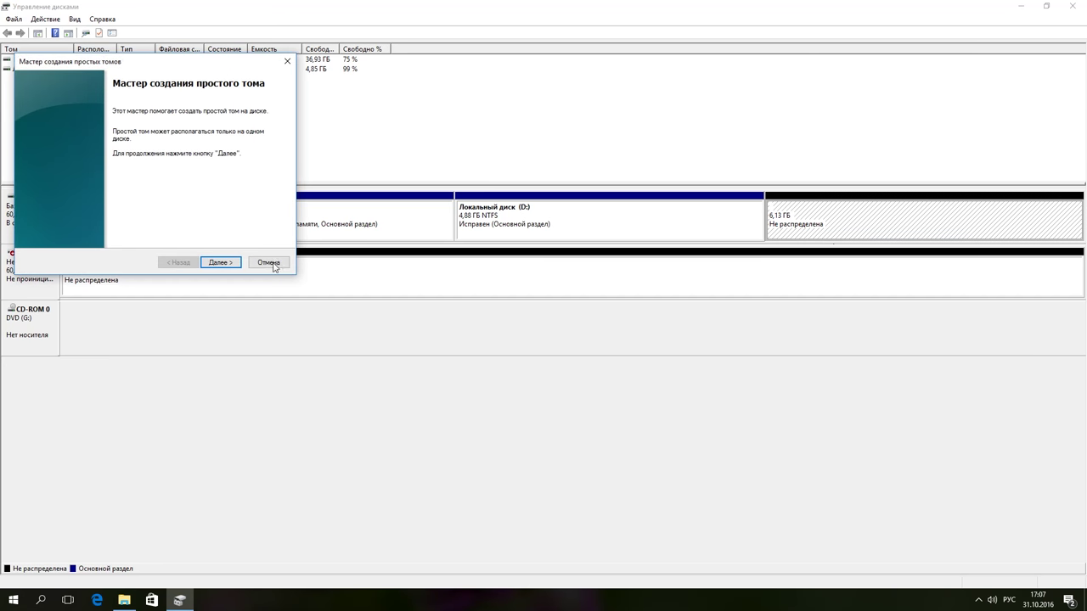
{"action": "left_click", "coordinate": [228, 264]}
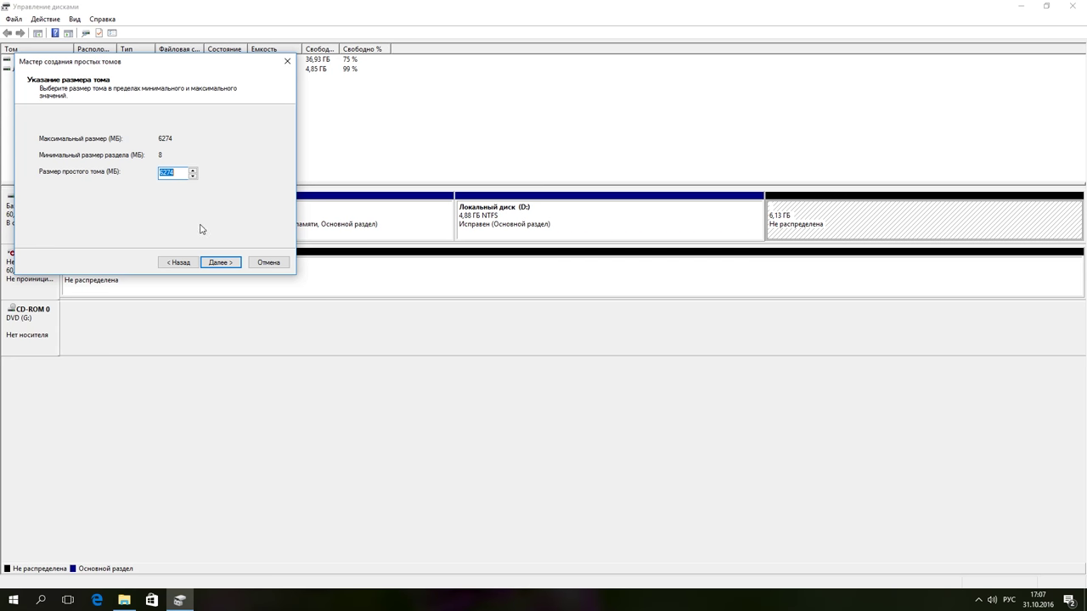
{"action": "left_click", "coordinate": [220, 260]}
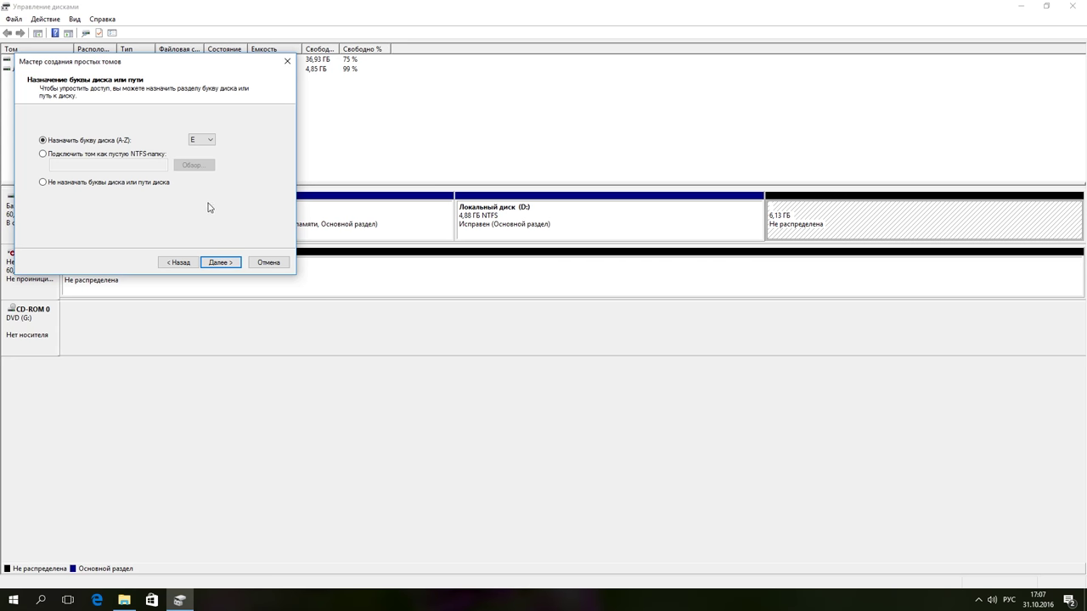
{"action": "left_click", "coordinate": [228, 262]}
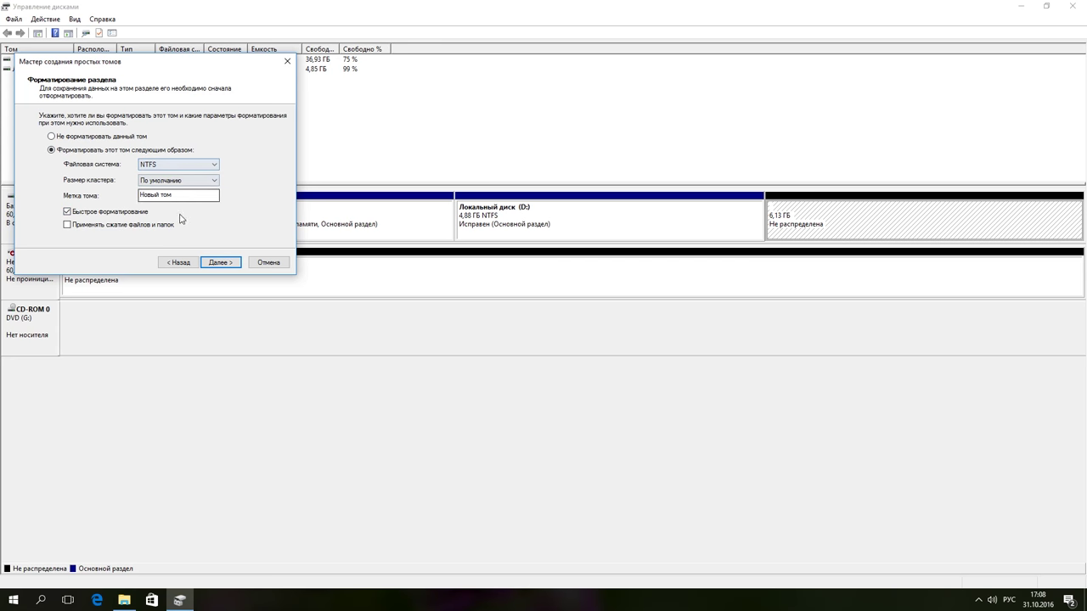
{"action": "left_click", "coordinate": [225, 263]}
{"action": "left_click", "coordinate": [226, 263]}
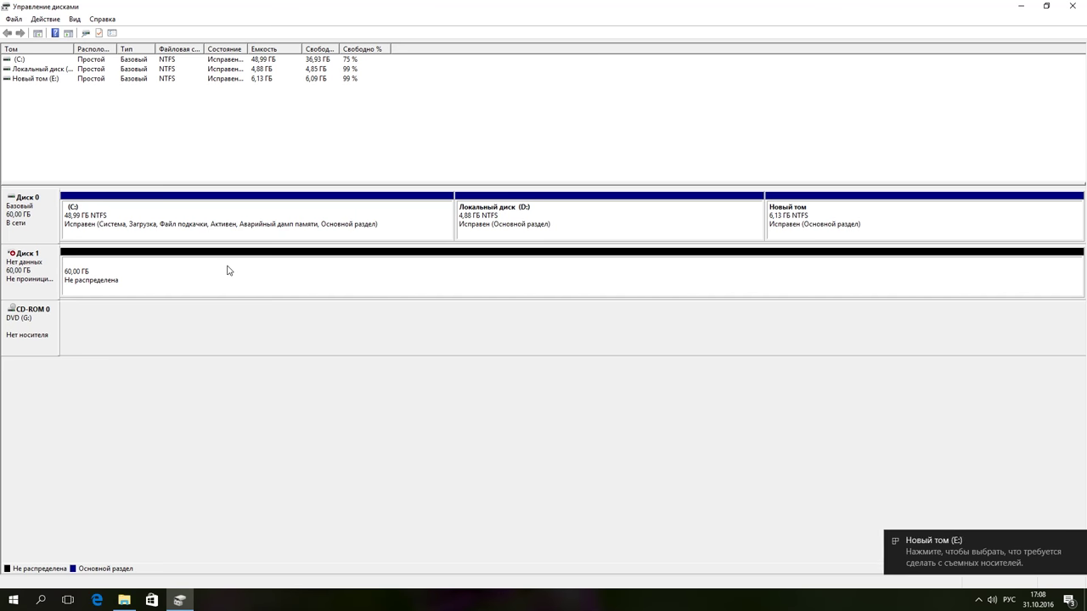
{"action": "left_click", "coordinate": [125, 600]}
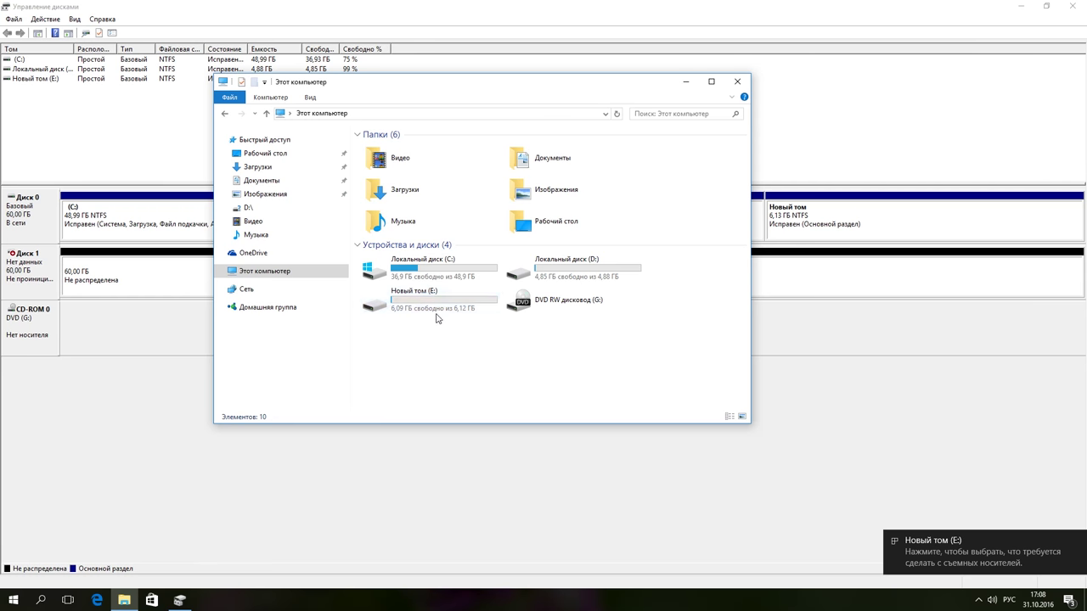
{"action": "left_click", "coordinate": [336, 466]}
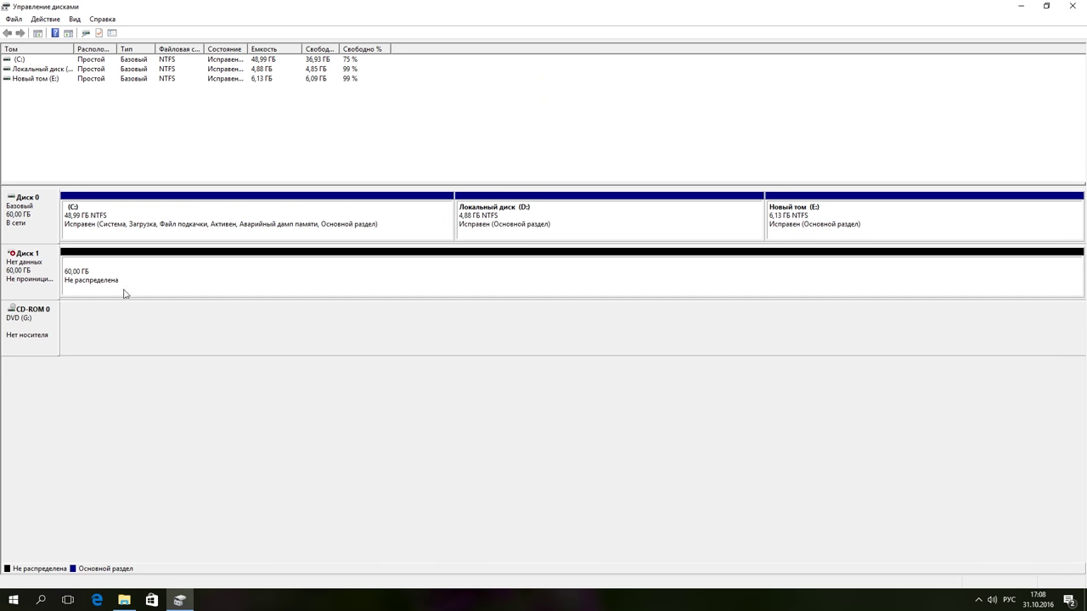
Initialize Disk 1 with the GPT (GUID Partition Table) partition style.
{"action": "right_click", "coordinate": [35, 269]}
{"action": "left_click", "coordinate": [53, 273]}
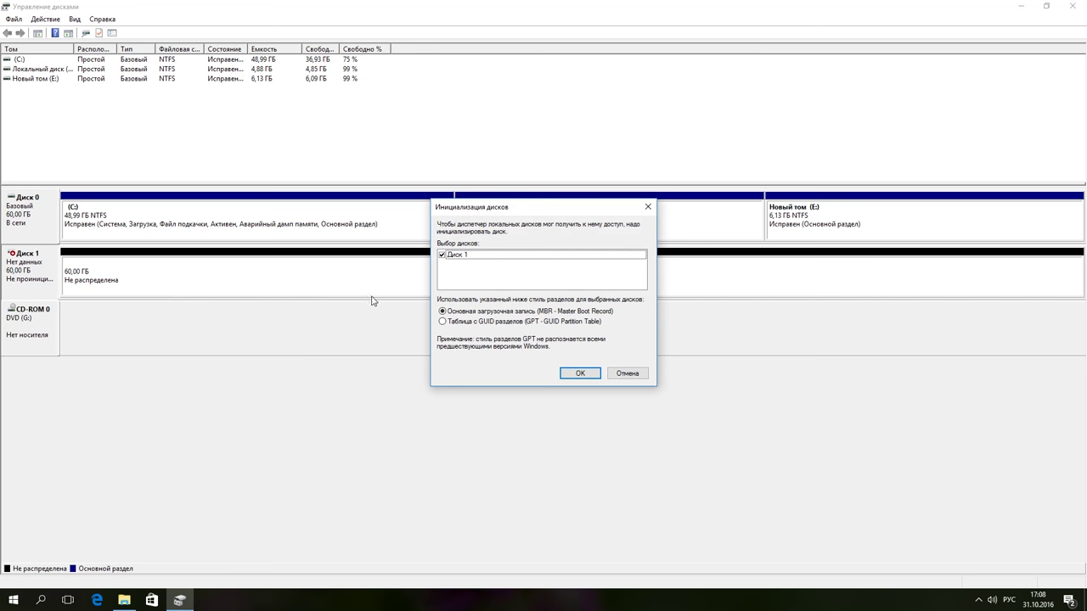
{"action": "left_click", "coordinate": [447, 323]}
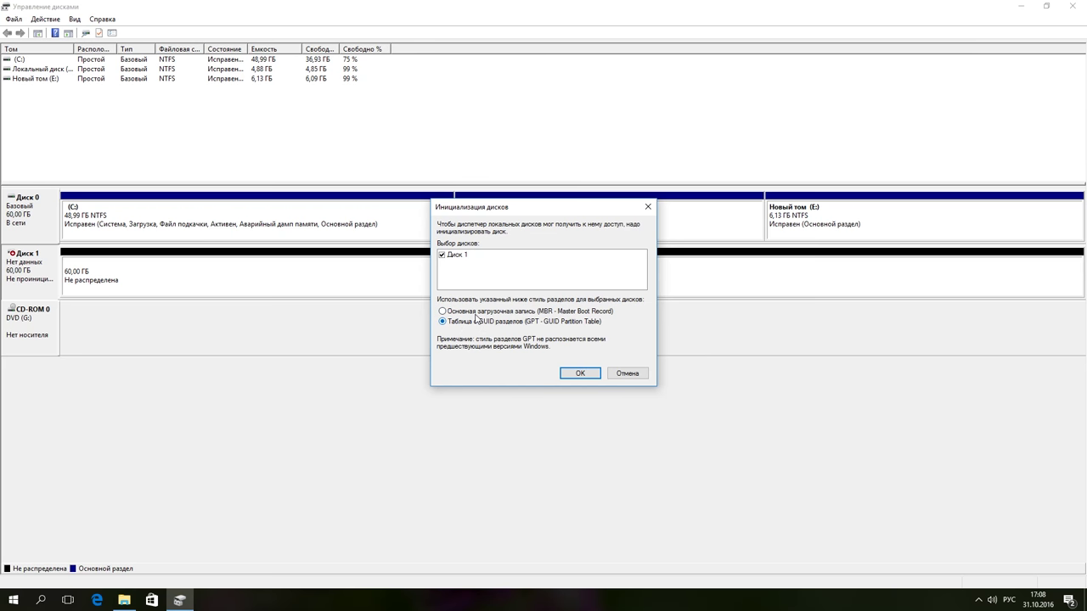
{"action": "left_click", "coordinate": [577, 373]}
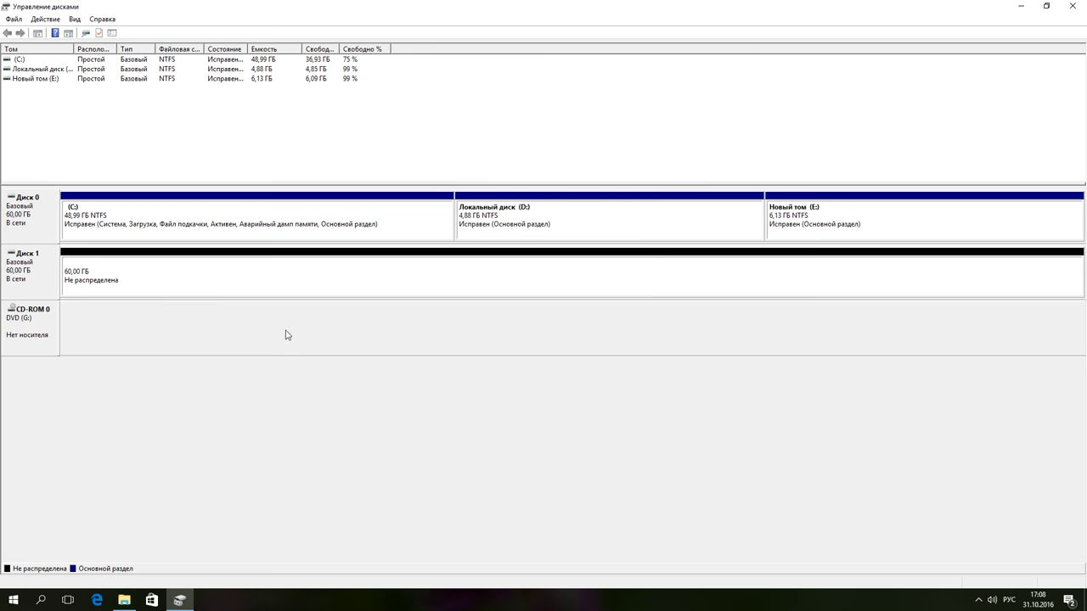
Create a full-size simple volume with drive letter F on Disk 1 using the default format settings, and switch to File Explorer.
{"action": "right_click", "coordinate": [101, 276]}
{"action": "left_click", "coordinate": [131, 281]}
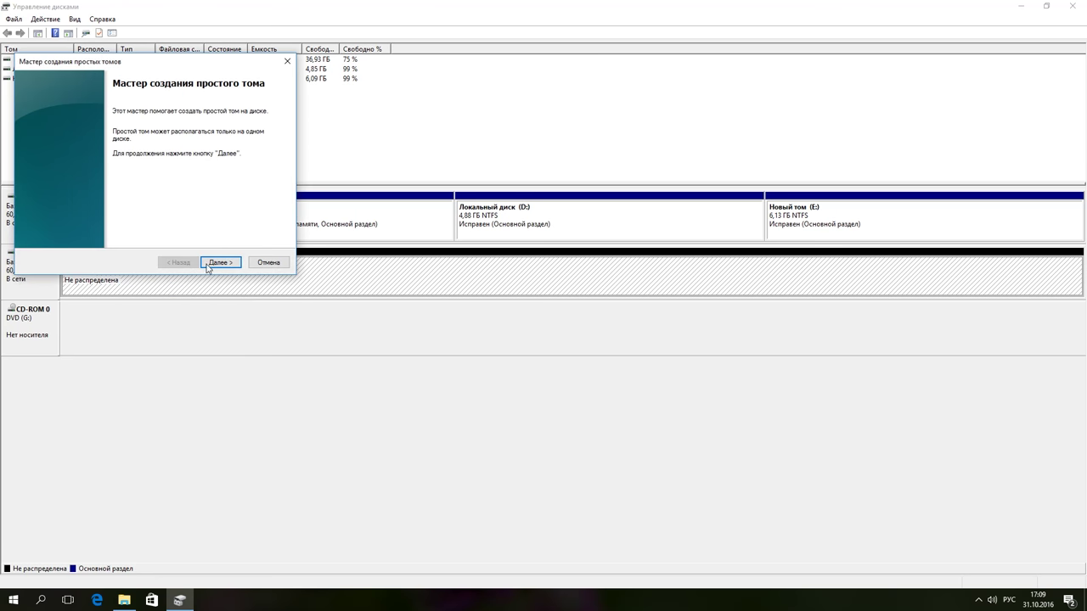
{"action": "left_click", "coordinate": [220, 262]}
{"action": "left_click", "coordinate": [219, 263]}
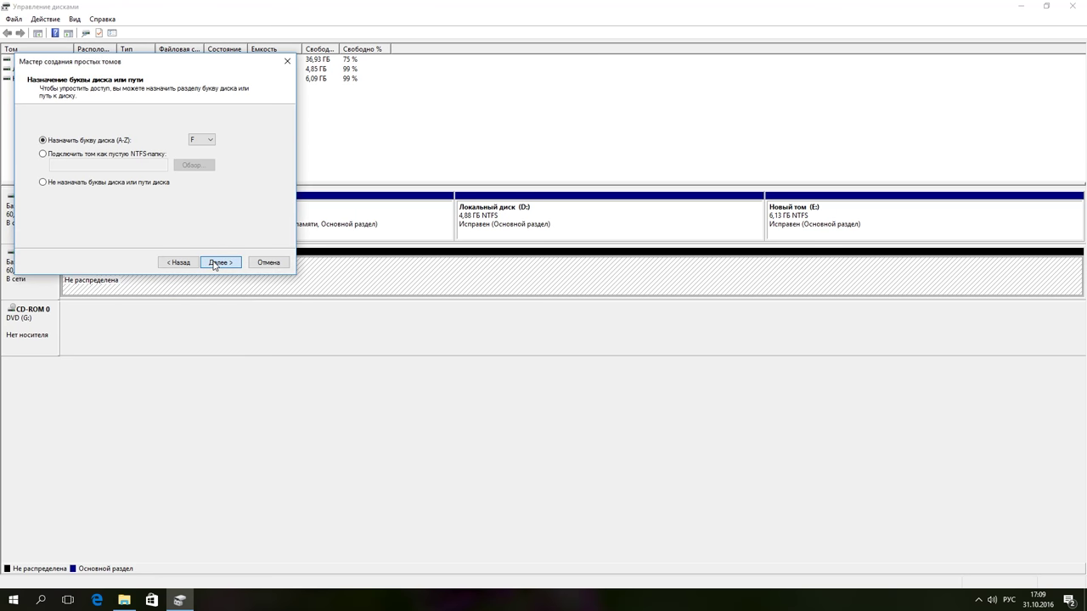
{"action": "left_click", "coordinate": [220, 262]}
{"action": "left_click", "coordinate": [220, 263]}
{"action": "left_click", "coordinate": [220, 262]}
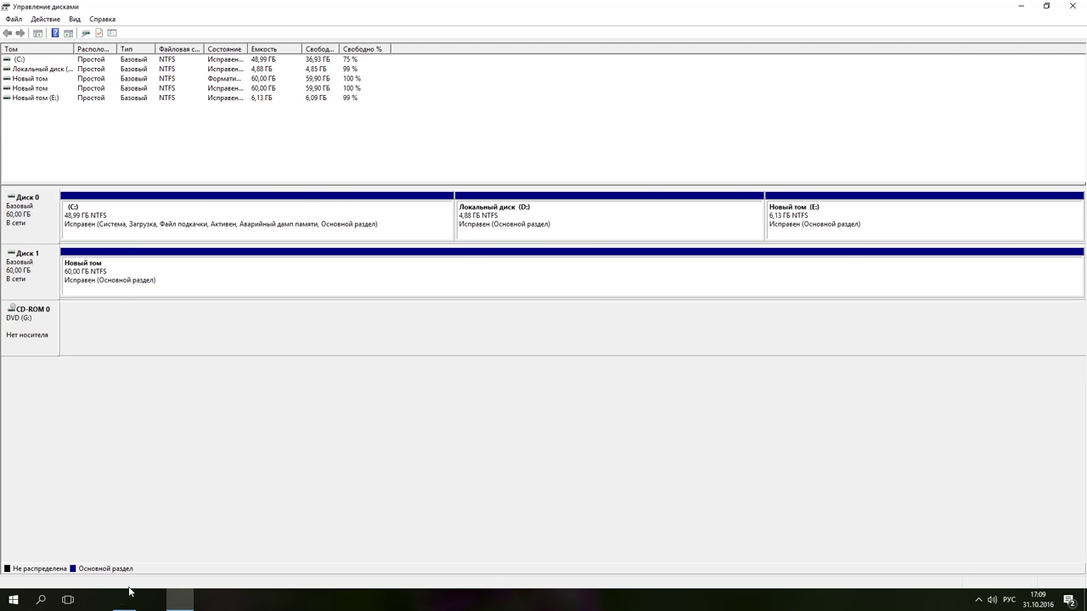
{"action": "left_click", "coordinate": [126, 601]}
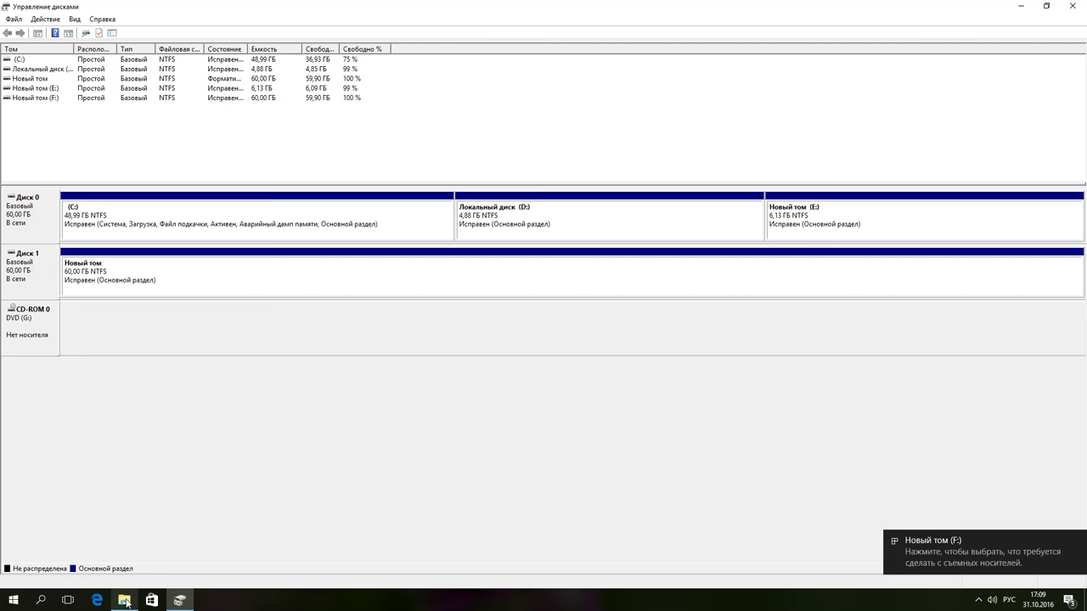